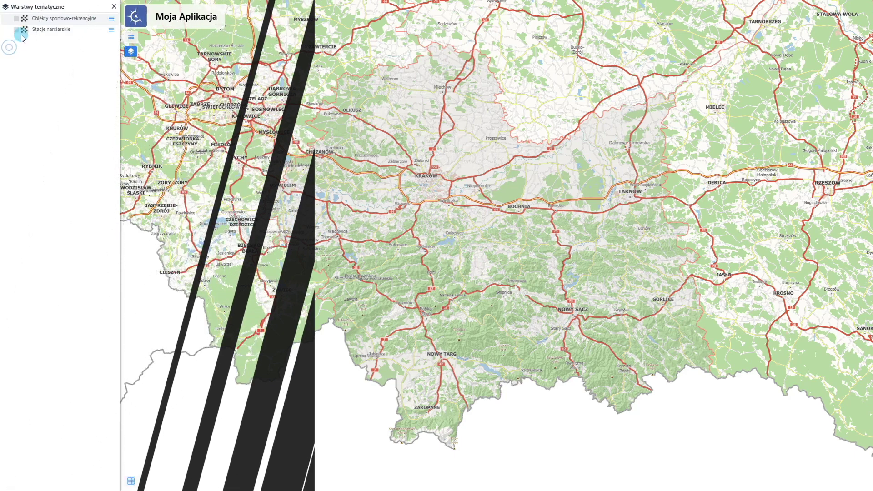
# View the Obiekty sportowo-rekreacyjne and Stacje narciarskie layers one at a time on the map and in the attribute table.
pyautogui.click(16, 18)
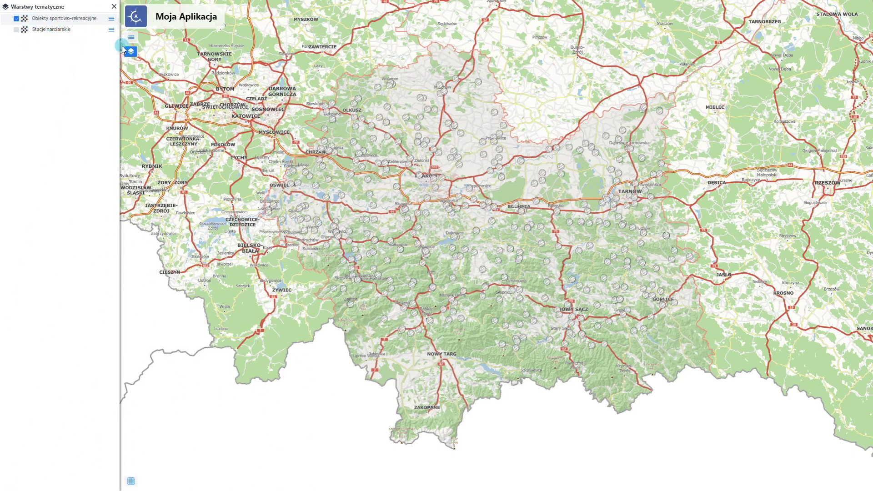
pyautogui.click(131, 481)
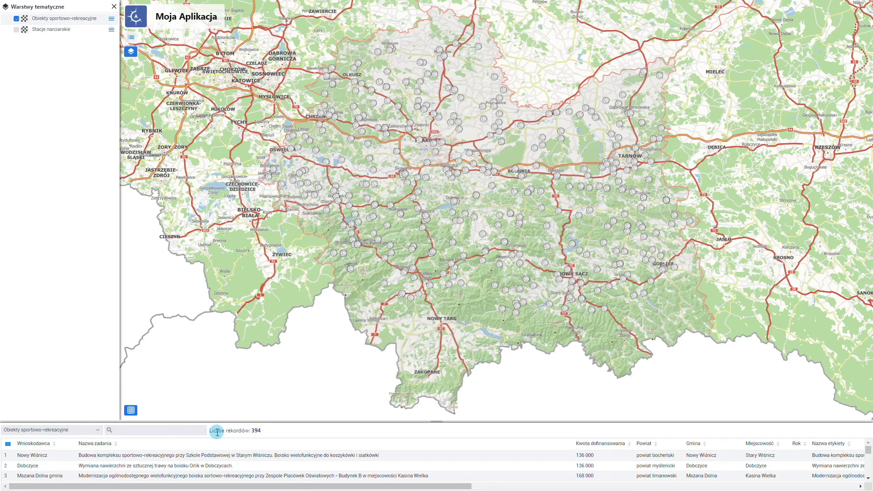
pyautogui.click(16, 19)
pyautogui.click(16, 30)
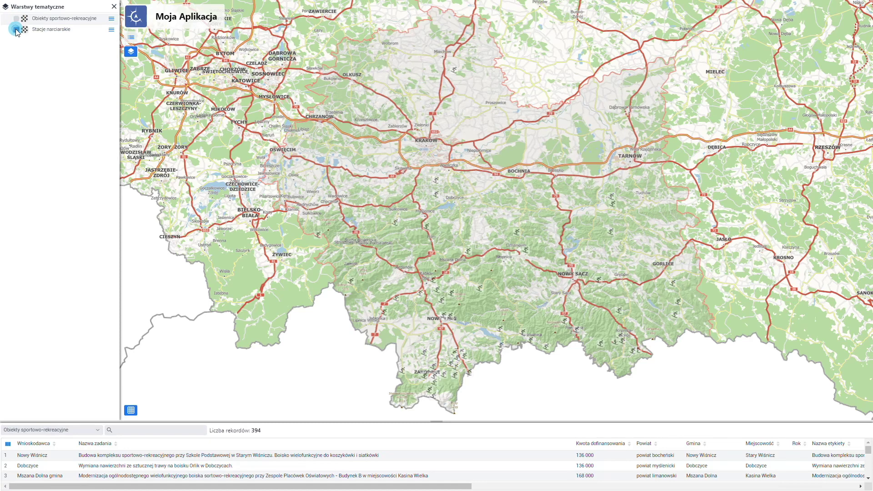
pyautogui.click(89, 431)
pyautogui.click(80, 417)
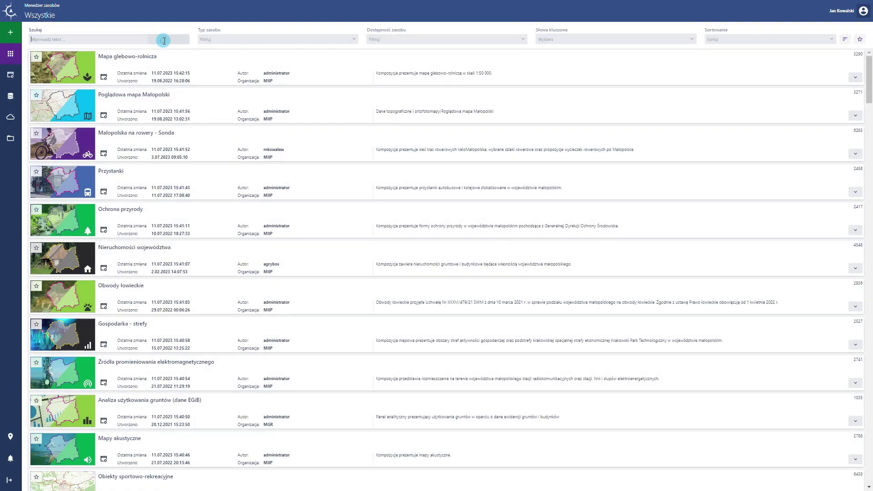
# Search the resources for ID 6438 and expand the details of Obiekty sportowo-rekreacyjne.
pyautogui.click(164, 40)
pyautogui.write('6438')
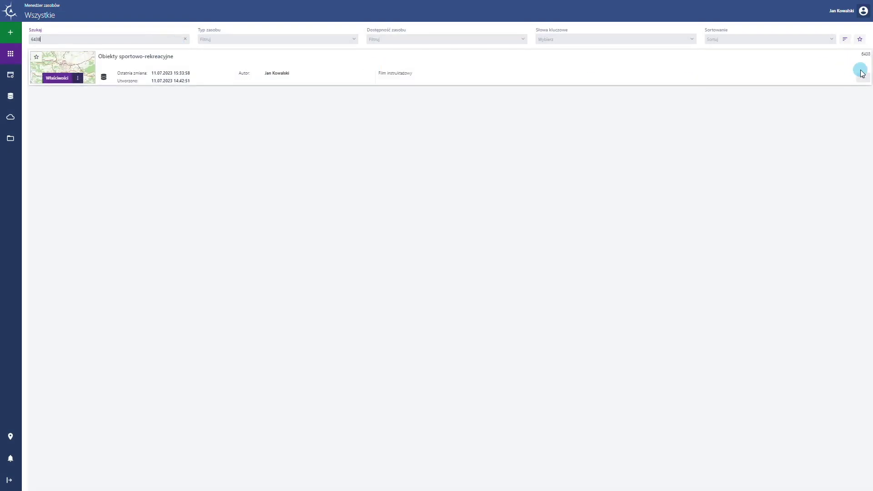
pyautogui.click(862, 75)
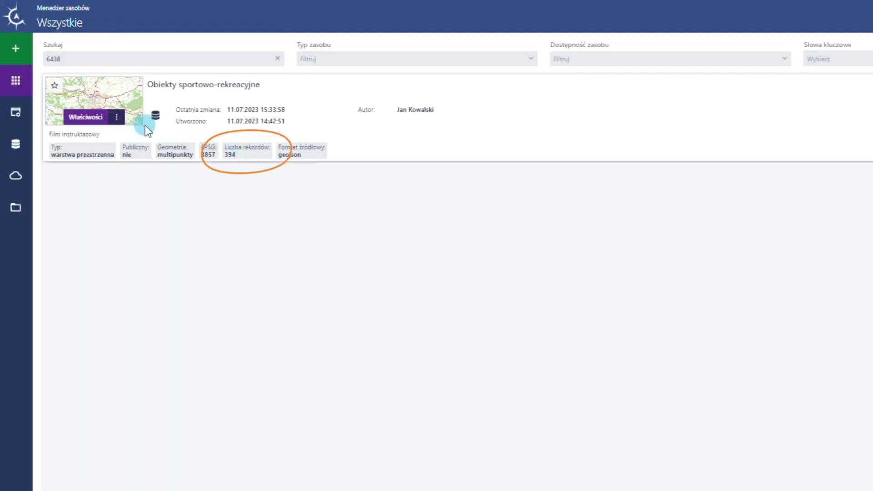
# Start a data update of Obiekty sportowo-rekreacyjne, load Obiekty sportowo-rekreacyjne - nowe.geojson and check the matching fields.
pyautogui.click(117, 119)
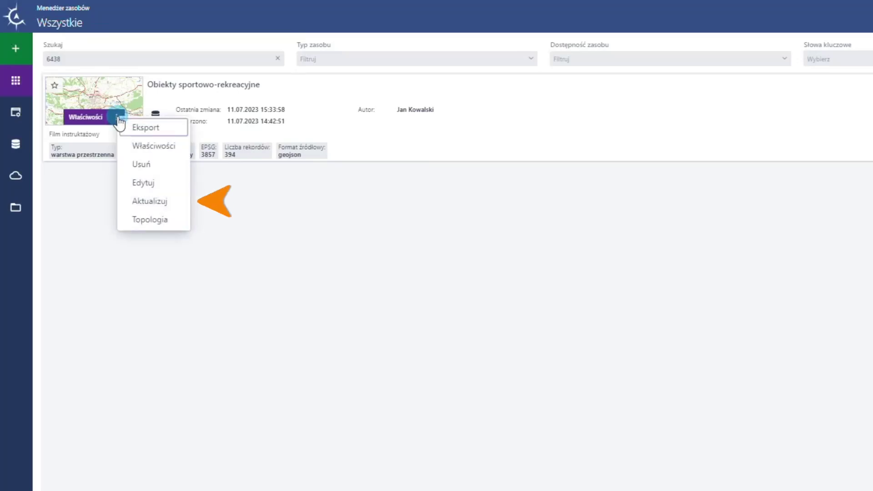
pyautogui.click(143, 202)
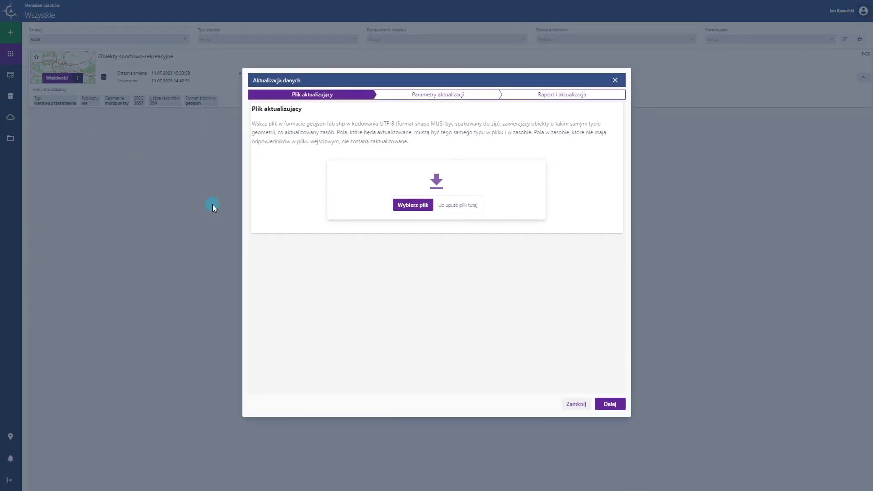
pyautogui.click(407, 206)
pyautogui.click(173, 74)
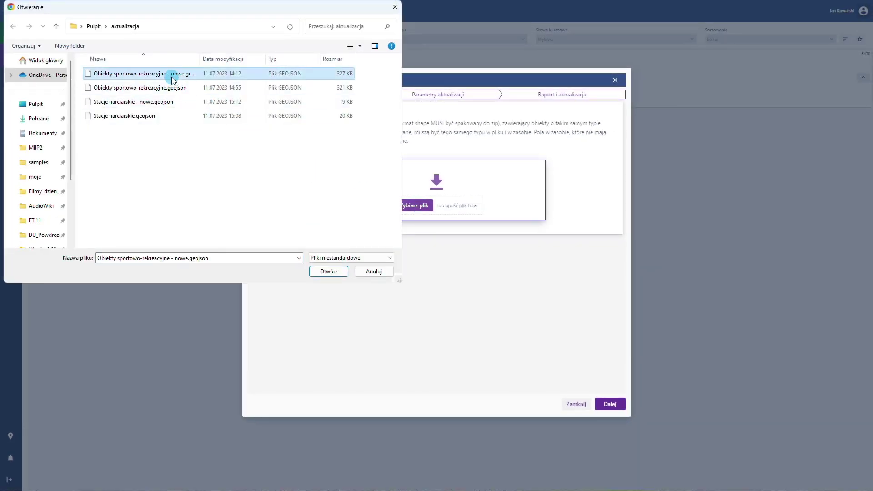
pyautogui.click(331, 271)
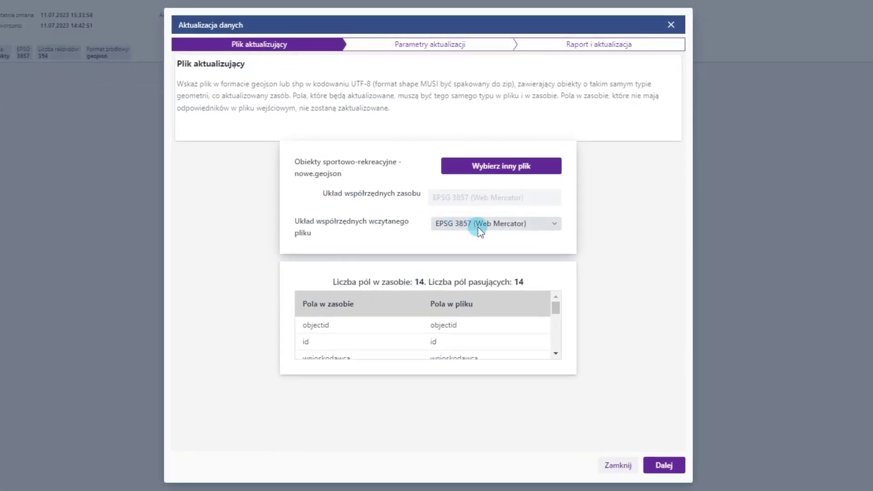
pyautogui.moveTo(556, 310)
pyautogui.mouseDown()
pyautogui.moveTo(559, 350)
pyautogui.moveTo(555, 303)
pyautogui.mouseUp()
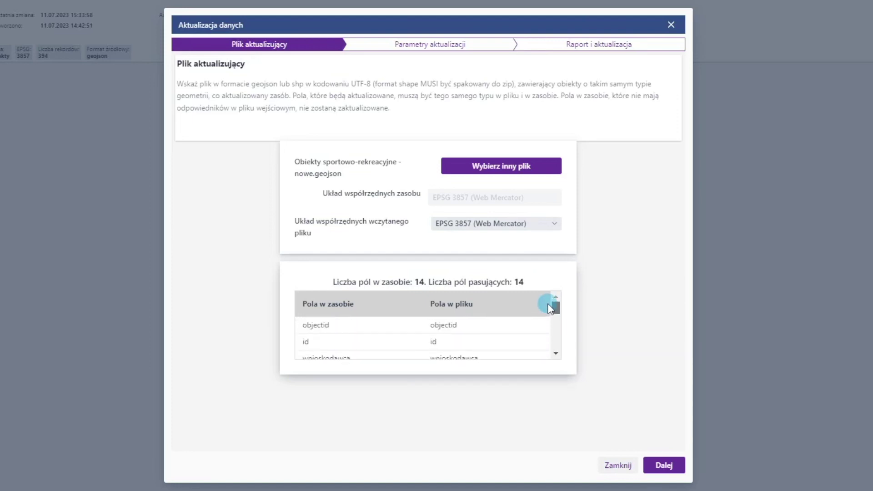
# Set the update mode to Aktualizacja różnicowa with objectid as the identifier and generate the pre-update report.
pyautogui.click(664, 465)
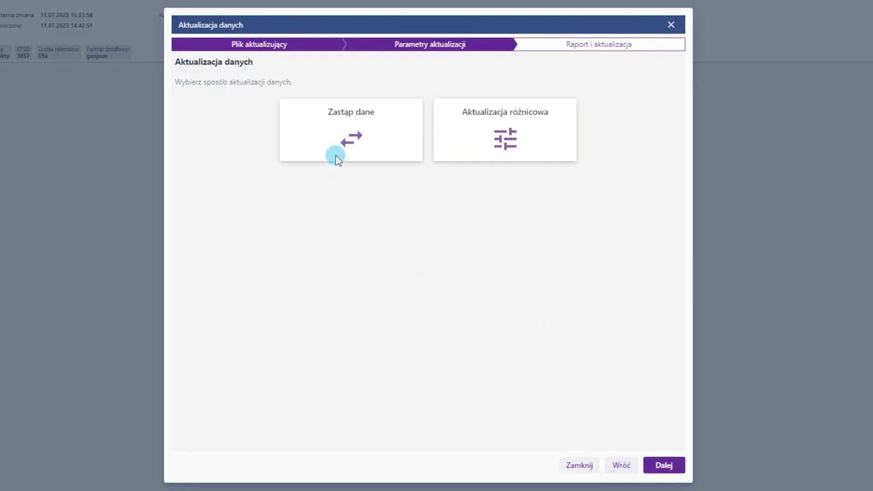
pyautogui.click(492, 136)
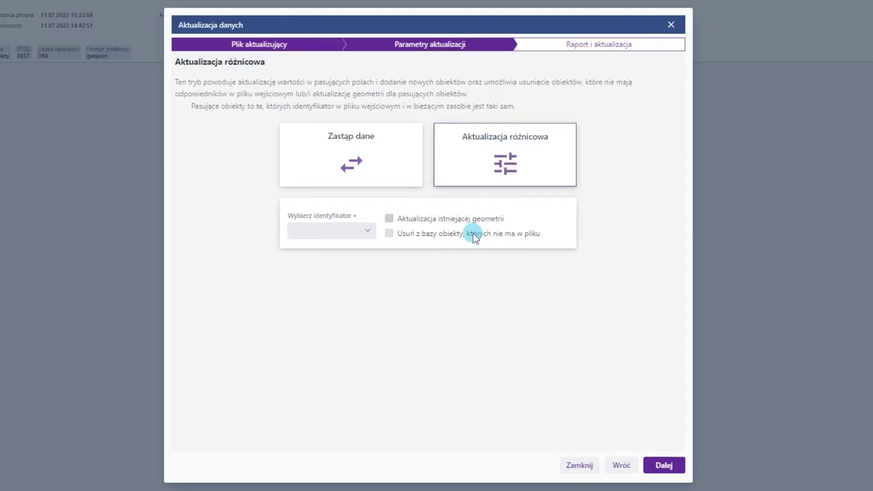
pyautogui.click(370, 231)
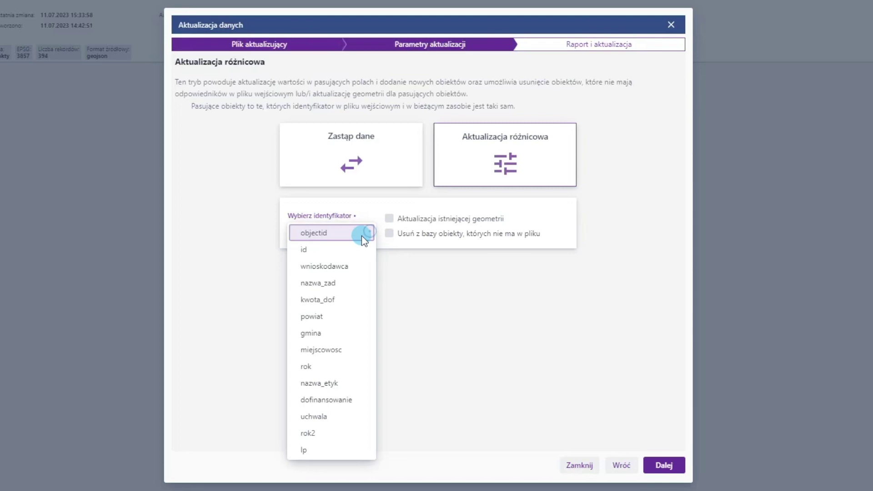
pyautogui.click(362, 235)
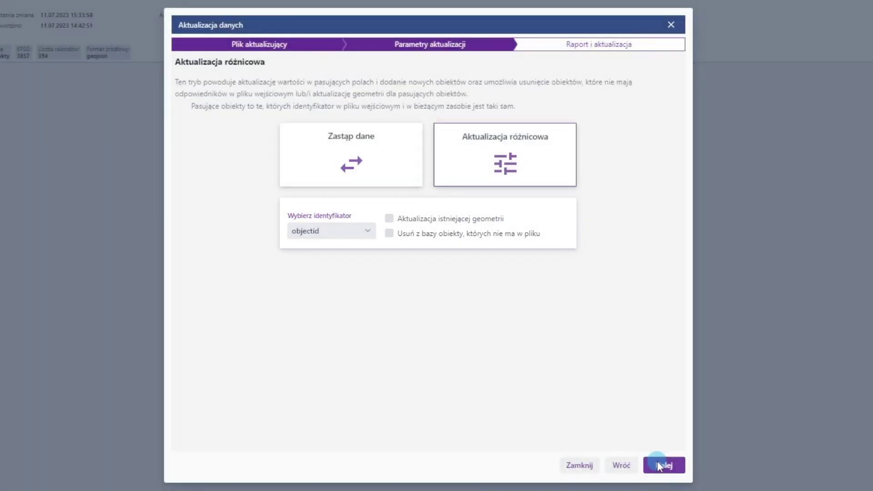
pyautogui.click(657, 463)
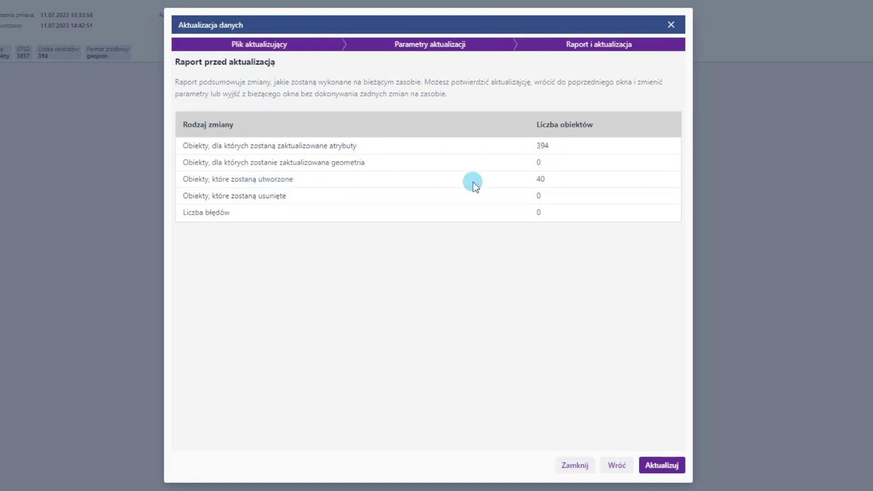
# Run the differential update, close the report and refresh the details of Obiekty sportowo-rekreacyjne.
pyautogui.click(658, 466)
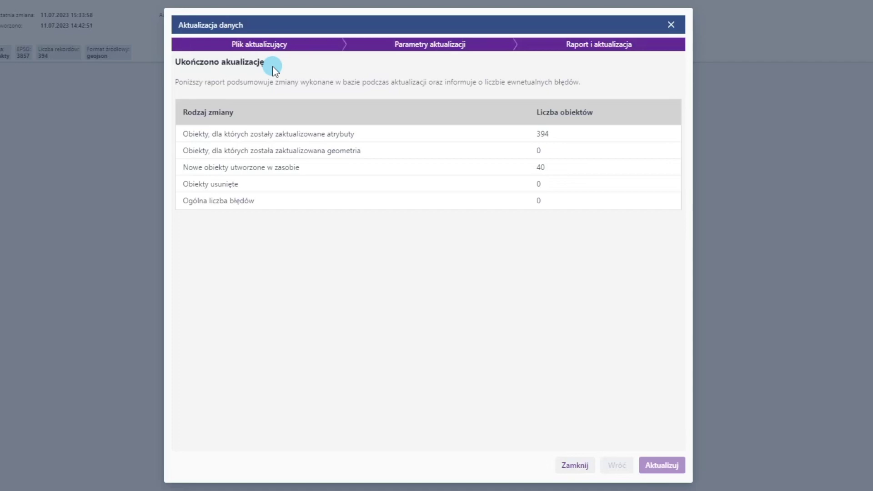
pyautogui.click(575, 465)
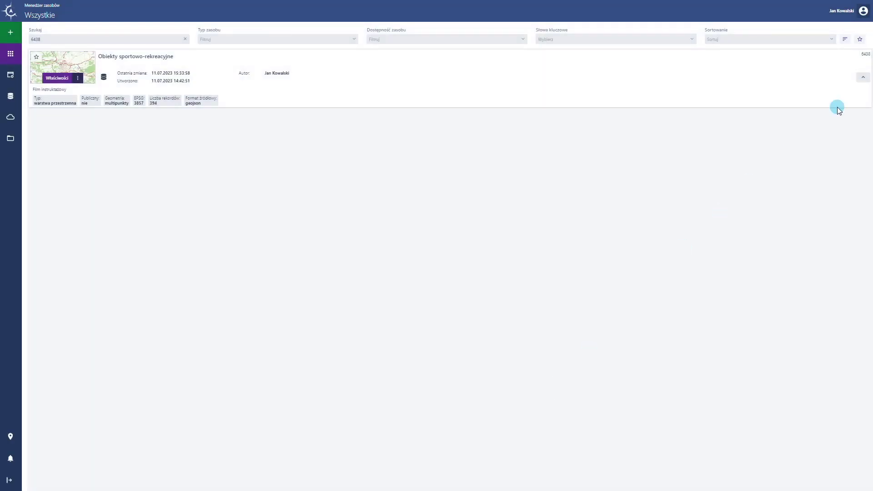
pyautogui.click(863, 78)
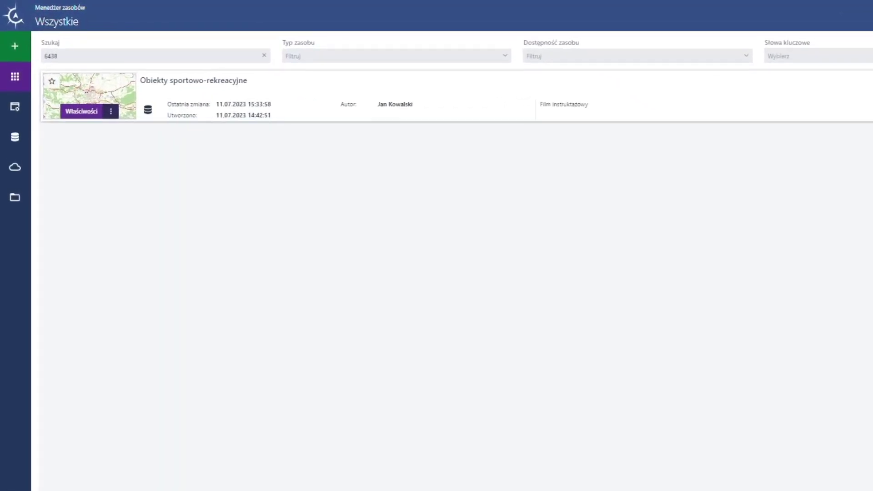
pyautogui.click(864, 78)
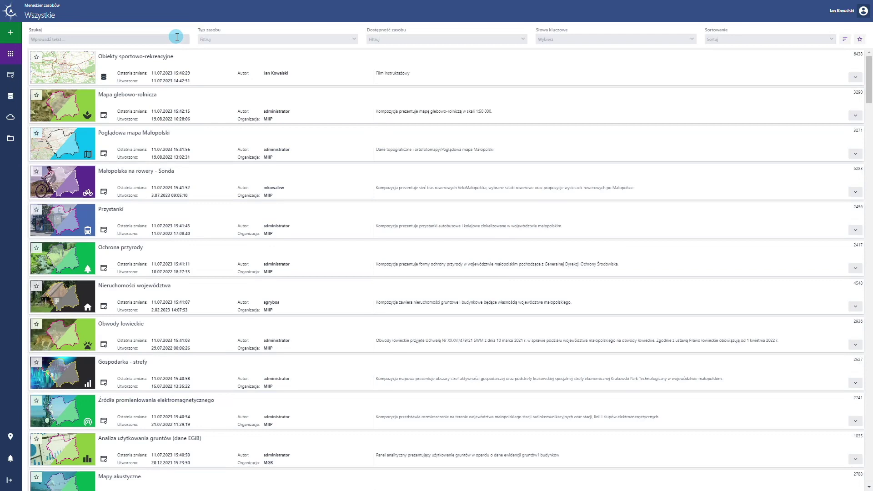
# Search the resources for ID 6441 and expand the details of Stacje narciarskie.
pyautogui.click(176, 36)
pyautogui.write('6441')
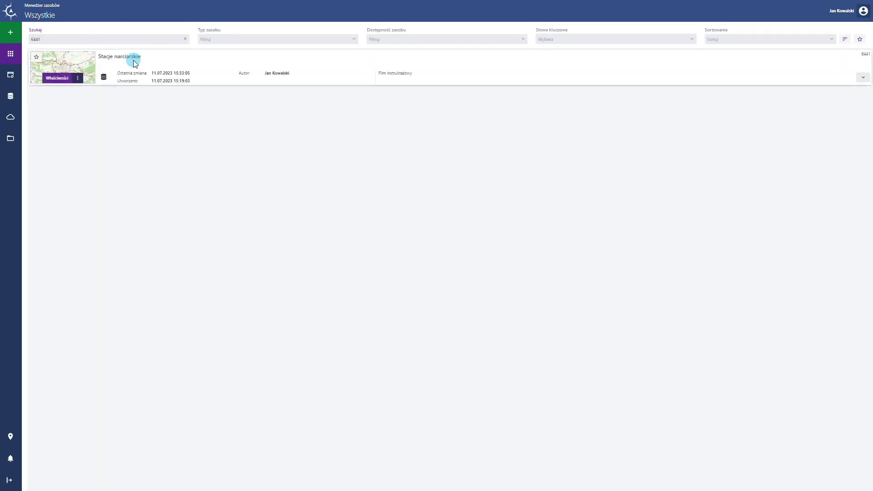
pyautogui.click(862, 77)
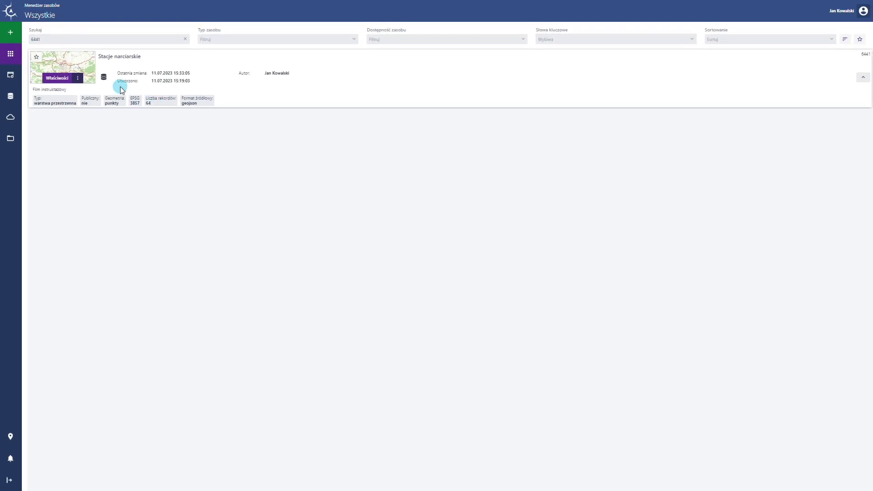
# Start a data update of Stacje narciarskie, load Stacje narciarskie - nowe.geojson and check the matching fields.
pyautogui.click(79, 78)
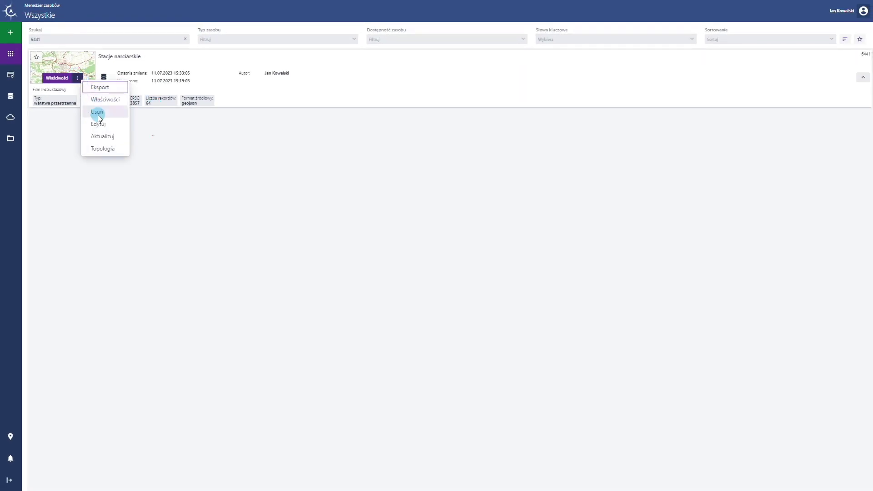
pyautogui.click(104, 136)
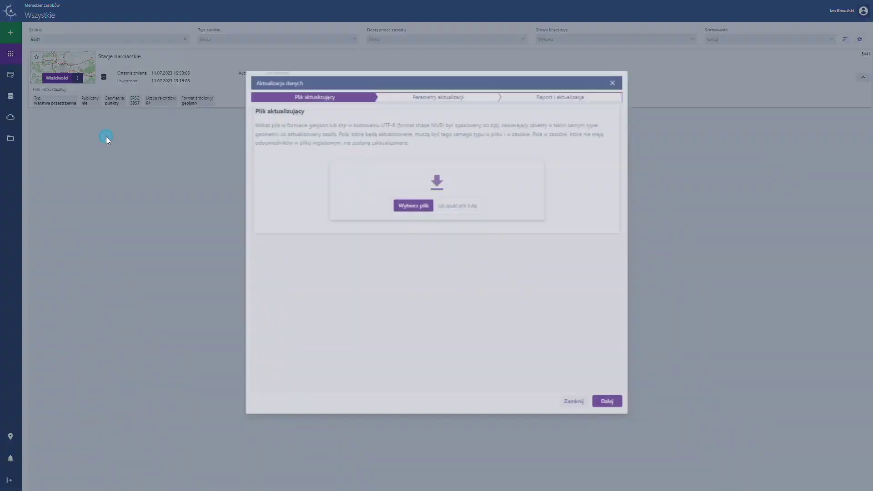
pyautogui.click(406, 206)
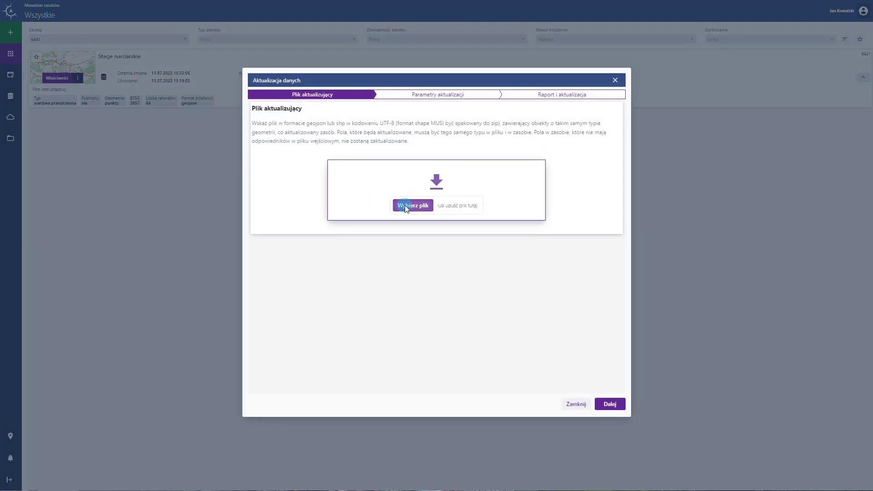
pyautogui.click(142, 101)
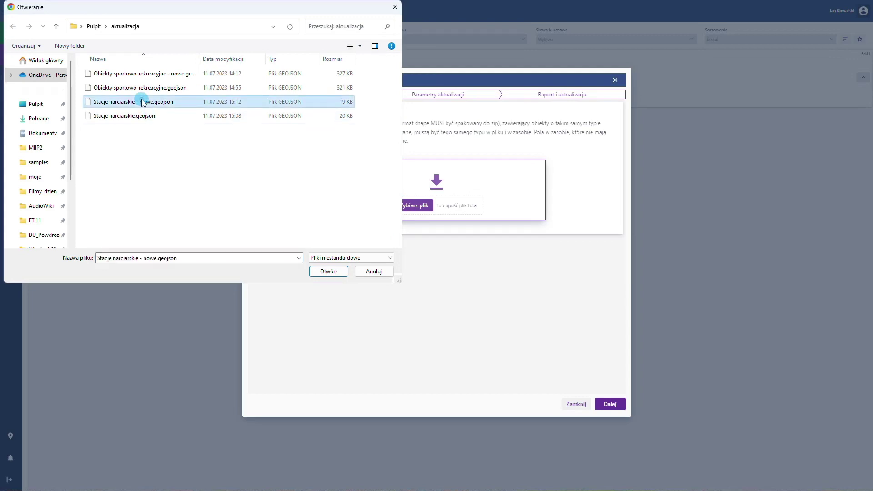
pyautogui.click(329, 271)
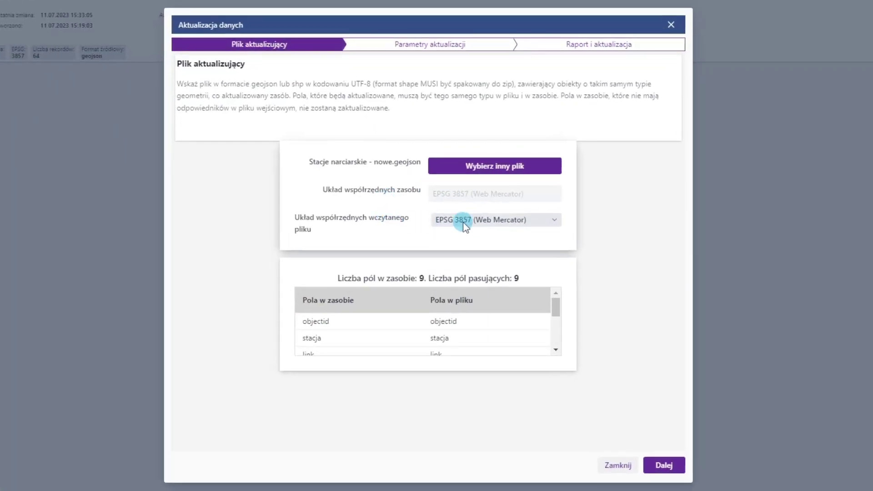
pyautogui.moveTo(556, 304)
pyautogui.mouseDown()
pyautogui.moveTo(556, 333)
pyautogui.moveTo(554, 297)
pyautogui.mouseUp()
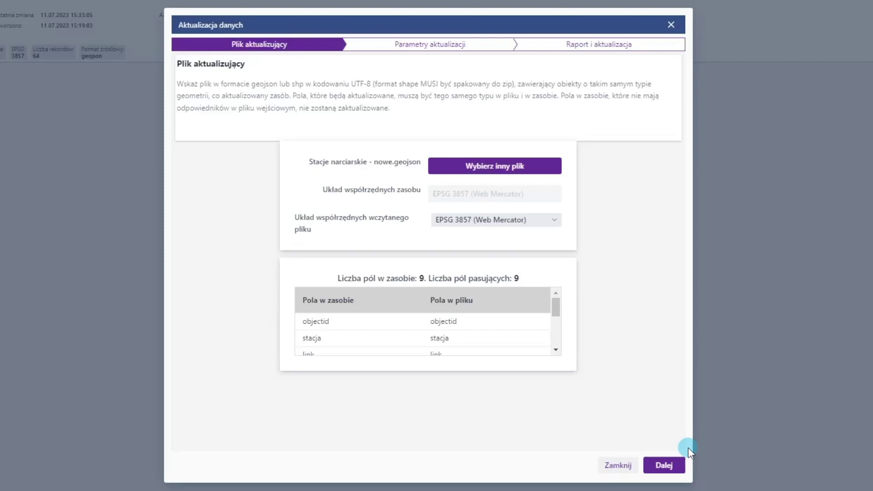
# Set the update mode to Zastąp dane and generate the pre-update report for Stacje narciarskie.
pyautogui.click(674, 469)
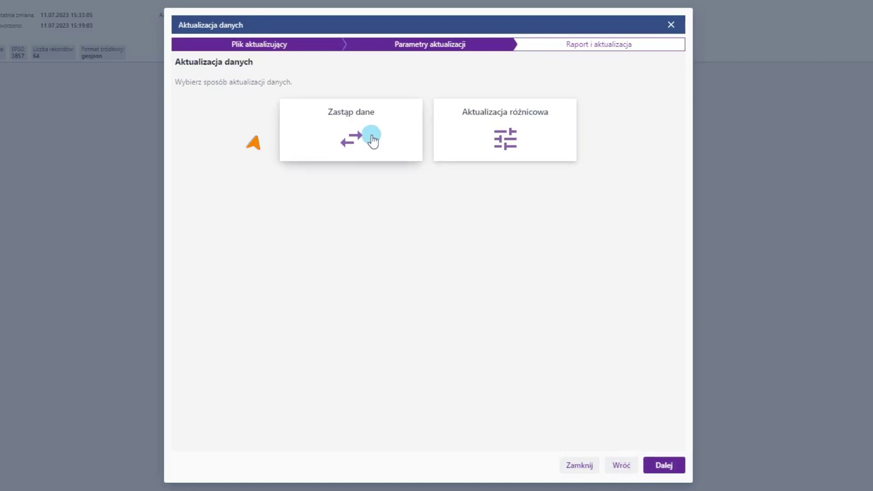
pyautogui.click(372, 139)
pyautogui.click(665, 465)
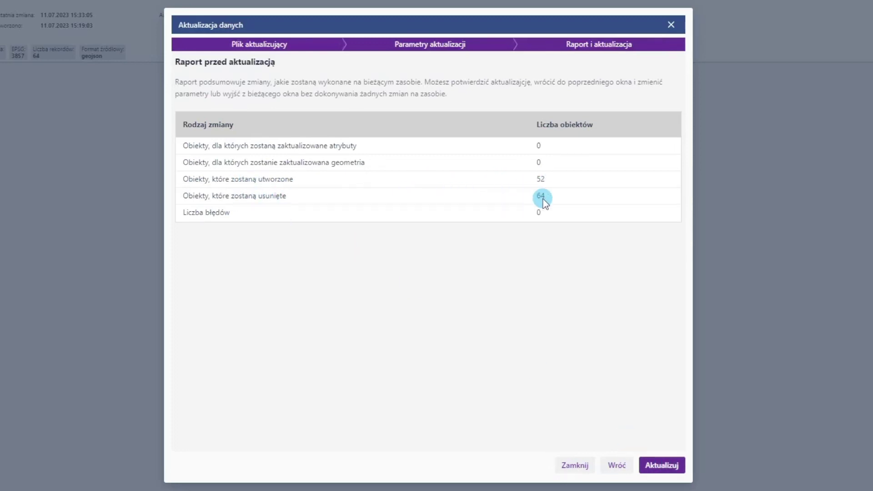
# Run the data replacement, close the report and refresh the details of Stacje narciarskie.
pyautogui.click(663, 464)
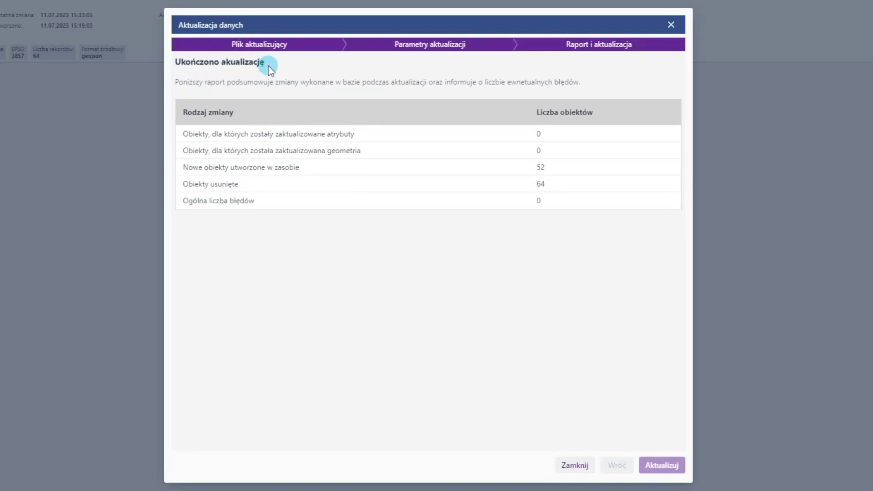
pyautogui.click(545, 416)
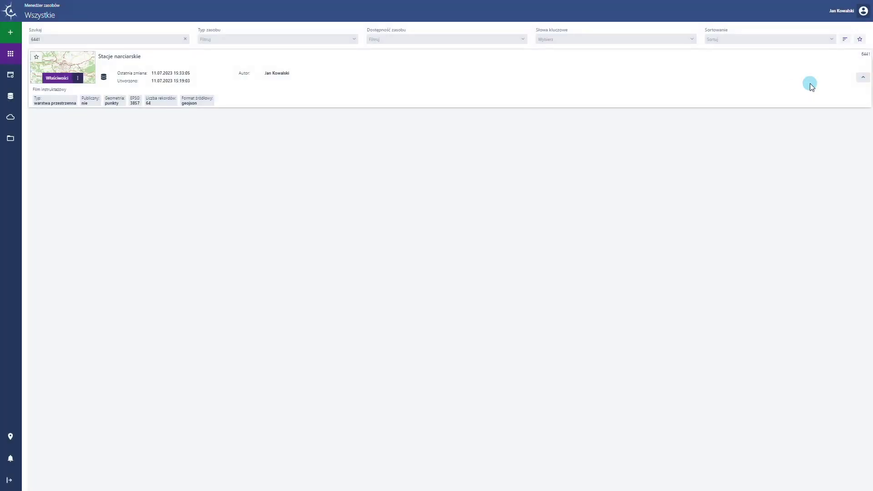
pyautogui.click(862, 78)
pyautogui.click(863, 78)
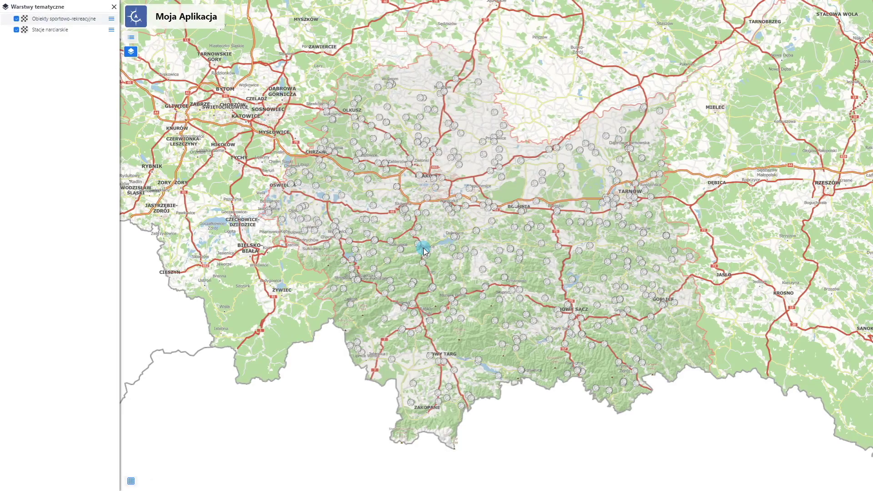
# Check the updated Obiekty sportowo-rekreacyjne and Stacje narciarskie layers separately on the map and in the attribute table.
pyautogui.click(16, 30)
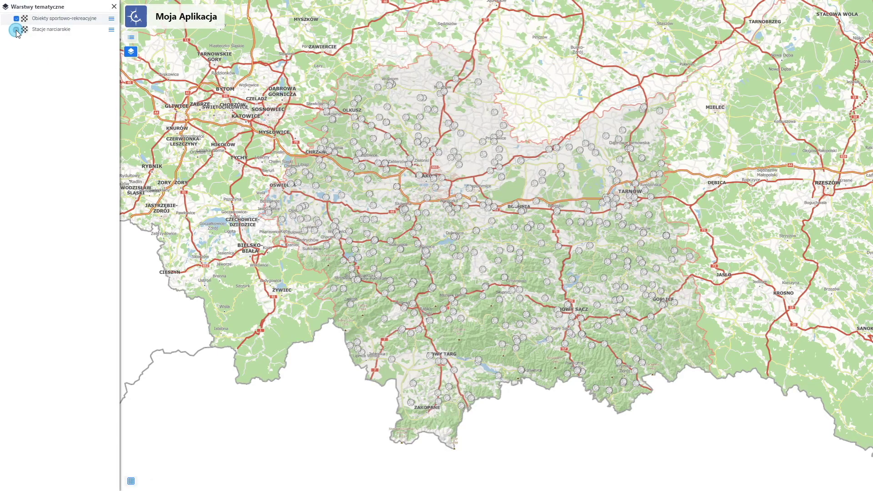
pyautogui.click(131, 481)
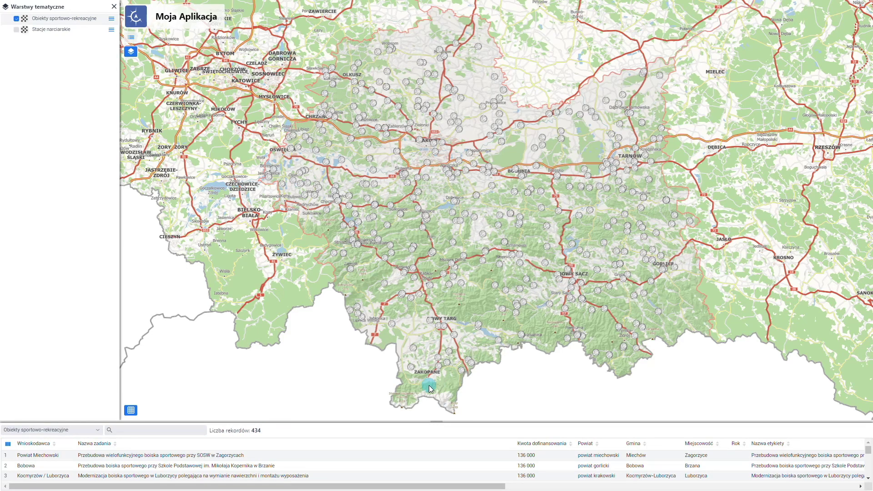
pyautogui.click(16, 19)
pyautogui.click(16, 30)
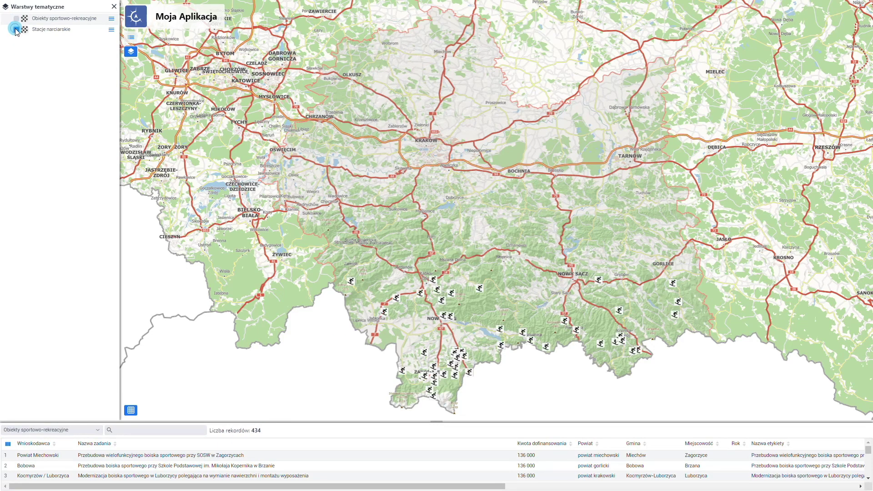
pyautogui.click(97, 429)
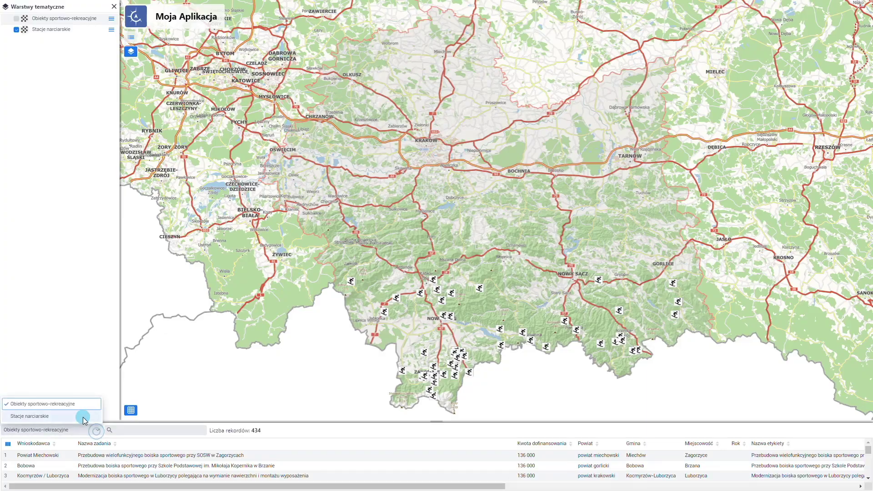
pyautogui.click(82, 416)
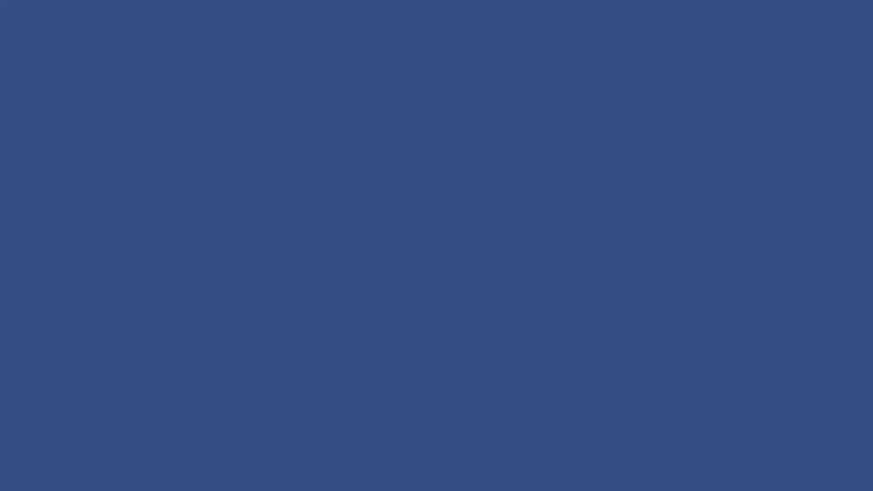